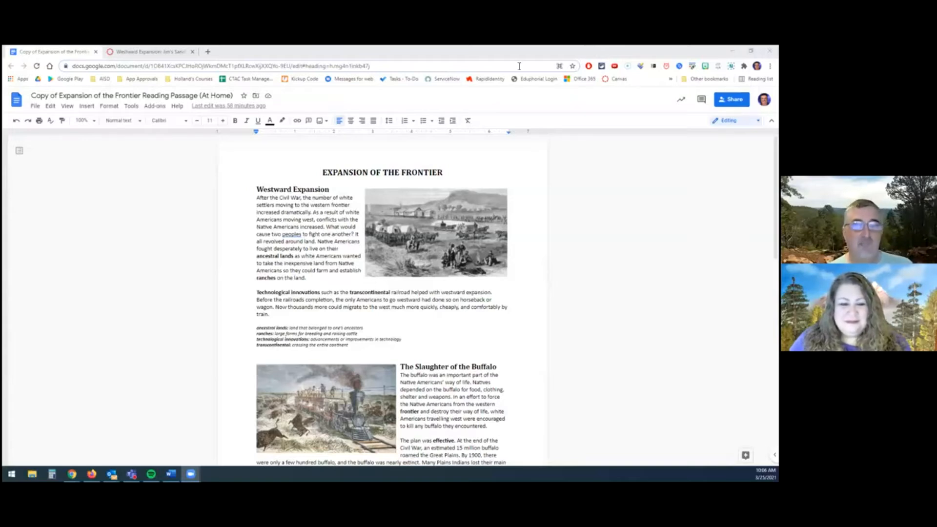
Look through the Expansion of the Frontier passage and examine its section headings, starting with "Westward Expansion"
{"action": "left_click", "coordinate": [584, 49]}
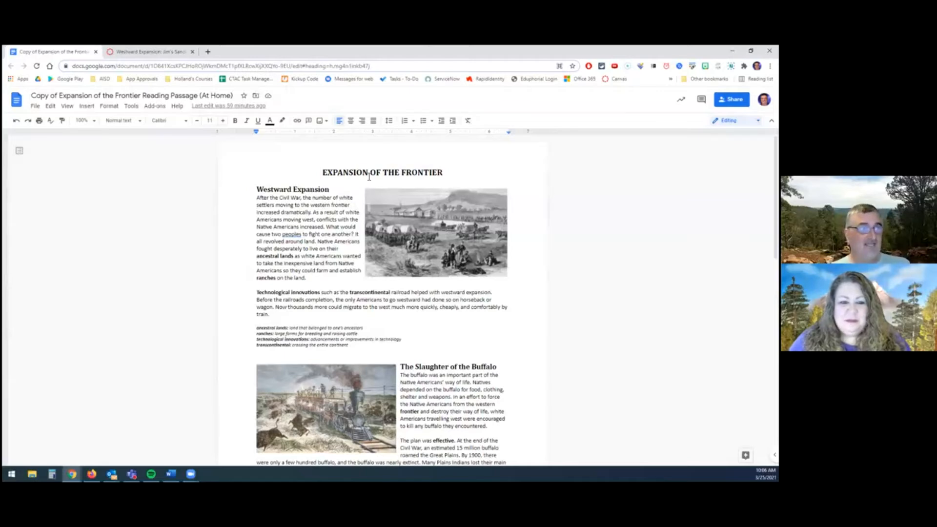
{"action": "left_click", "coordinate": [298, 189]}
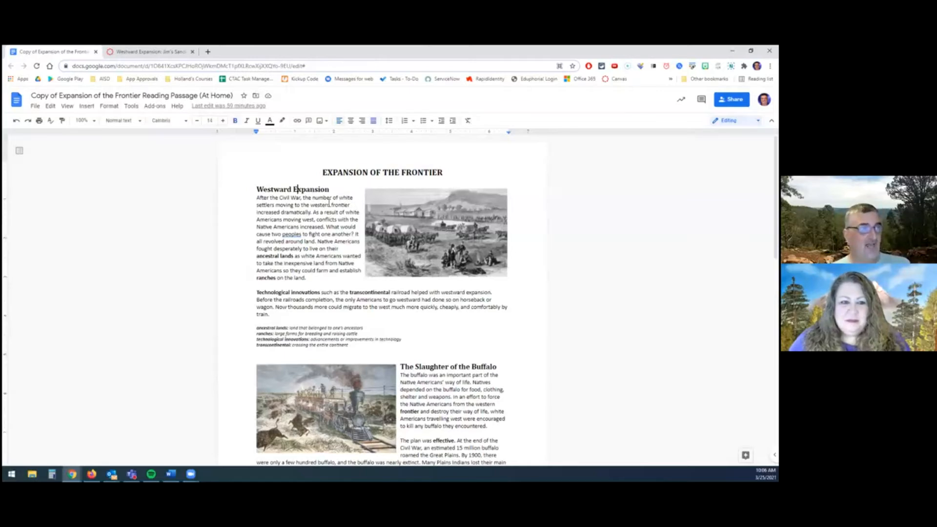
{"action": "scroll", "coordinate": [350, 224], "scroll_direction": "down", "scroll_amount": 3}
{"action": "scroll", "coordinate": [350, 224], "scroll_direction": "down", "scroll_amount": 2}
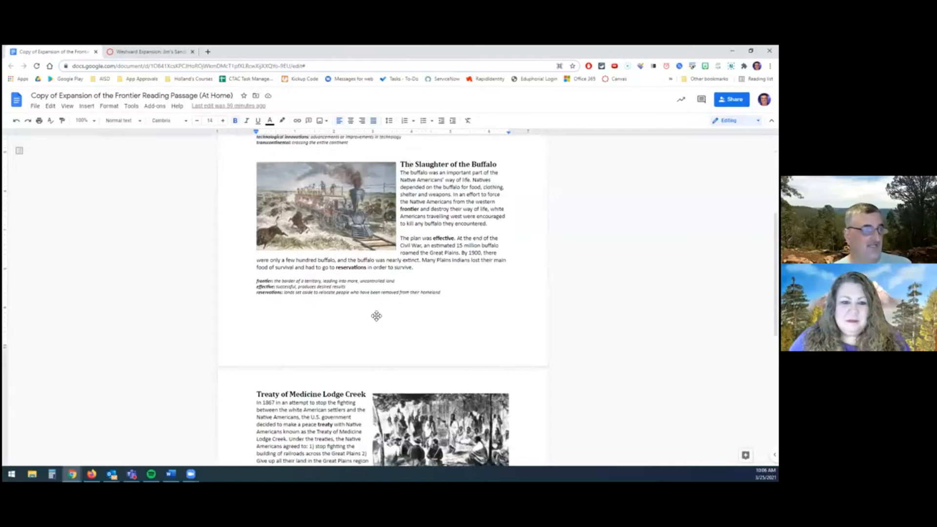
{"action": "scroll", "coordinate": [377, 313], "scroll_direction": "down", "scroll_amount": 3}
{"action": "scroll", "coordinate": [348, 288], "scroll_direction": "down", "scroll_amount": 5}
{"action": "left_click", "coordinate": [434, 225]}
{"action": "scroll", "coordinate": [434, 224], "scroll_direction": "up", "scroll_amount": 15}
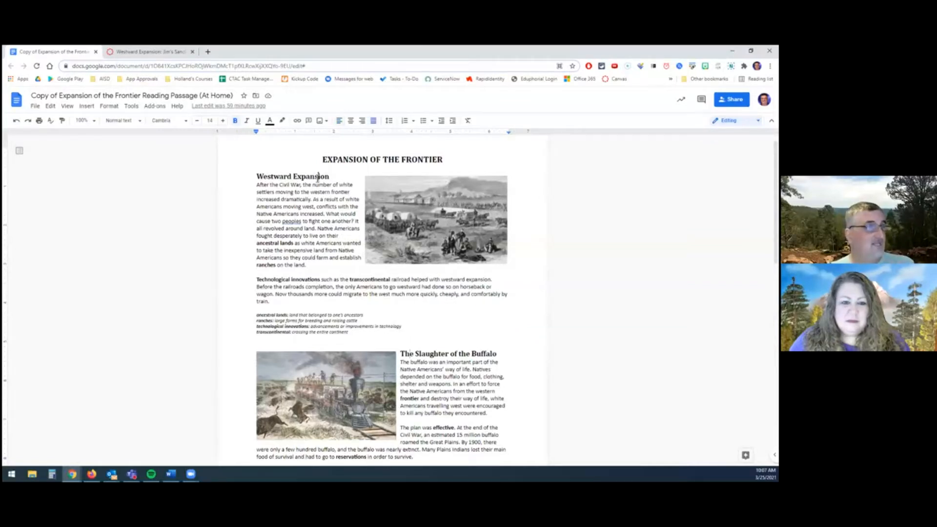
{"action": "left_click_drag", "start_coordinate": [301, 179], "coordinate": [259, 175]}
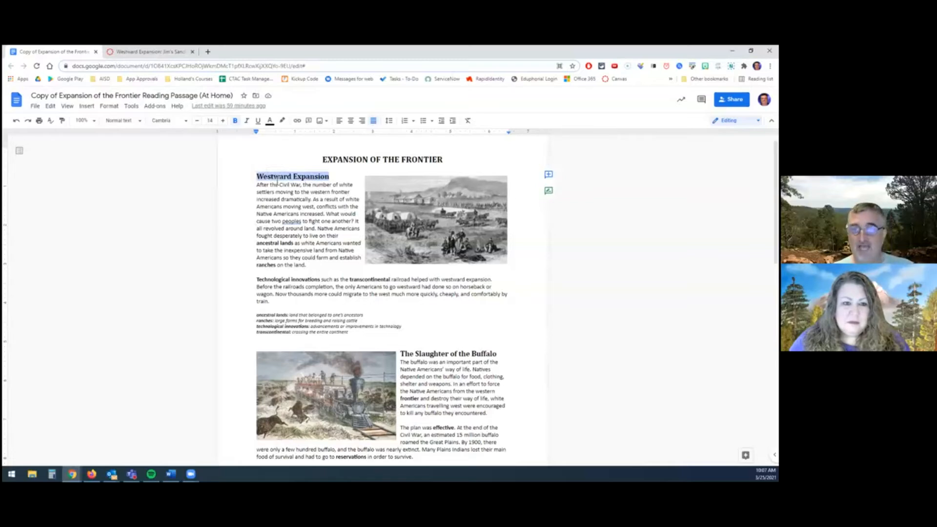
{"action": "left_click", "coordinate": [274, 177]}
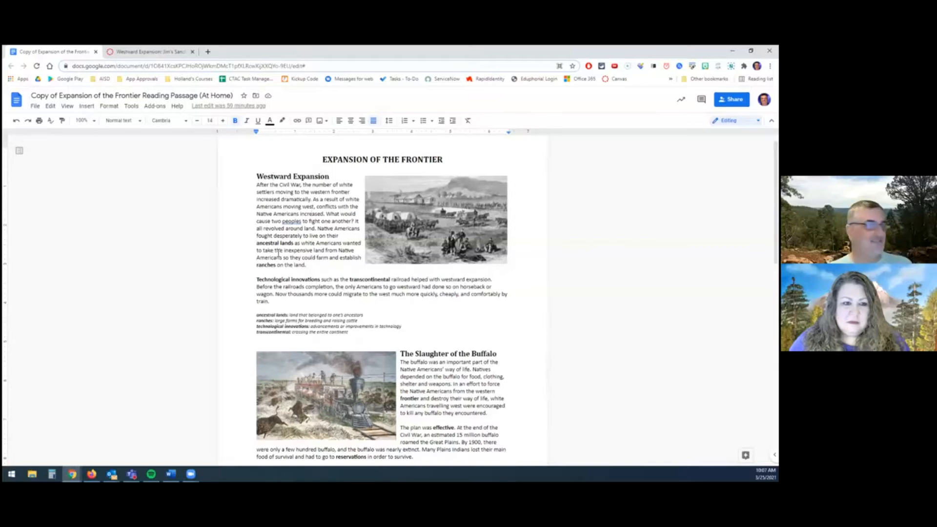
{"action": "scroll", "coordinate": [379, 328], "scroll_direction": "down", "scroll_amount": 1}
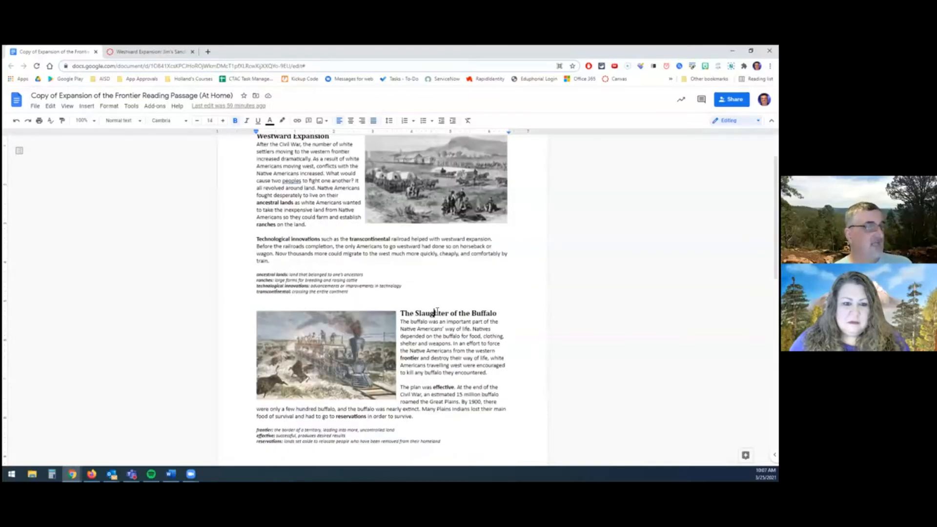
{"action": "scroll", "coordinate": [429, 313], "scroll_direction": "down", "scroll_amount": 4}
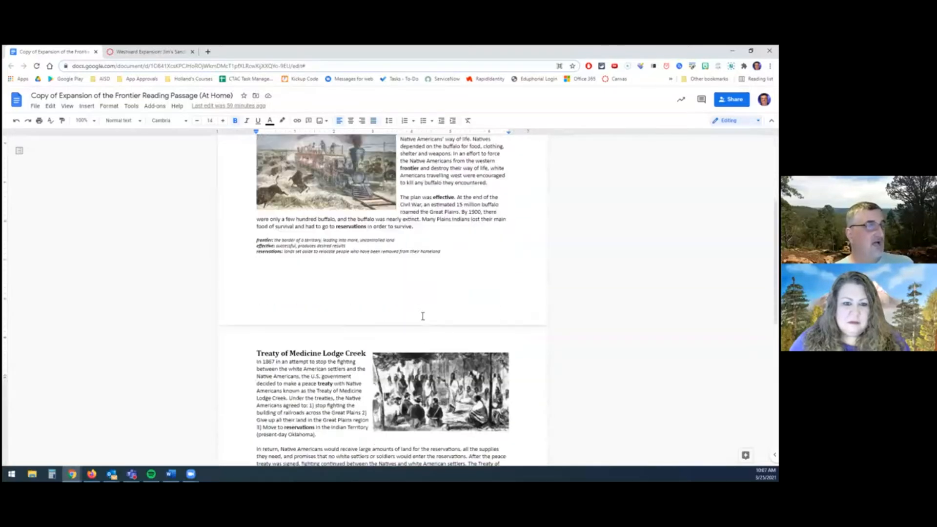
{"action": "scroll", "coordinate": [423, 316], "scroll_direction": "down", "scroll_amount": 4}
{"action": "left_click", "coordinate": [347, 192]}
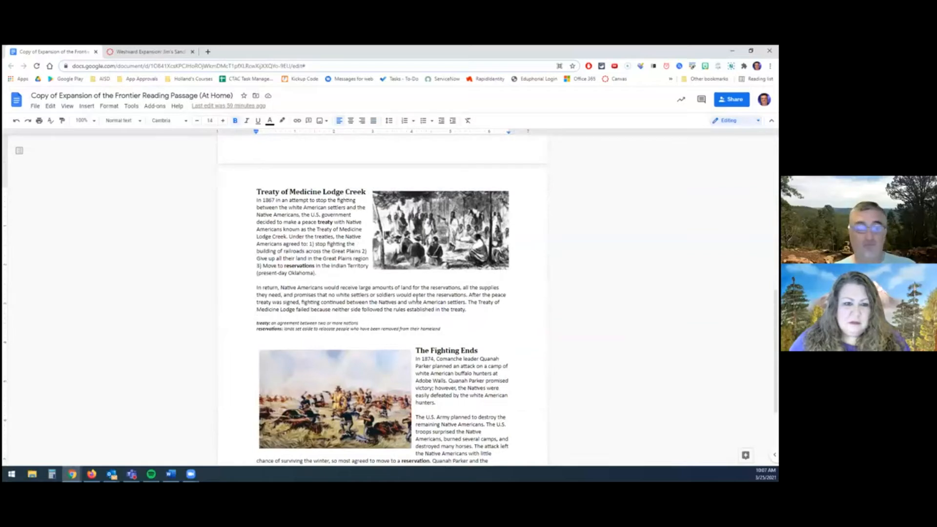
{"action": "scroll", "coordinate": [341, 195], "scroll_direction": "up", "scroll_amount": 10}
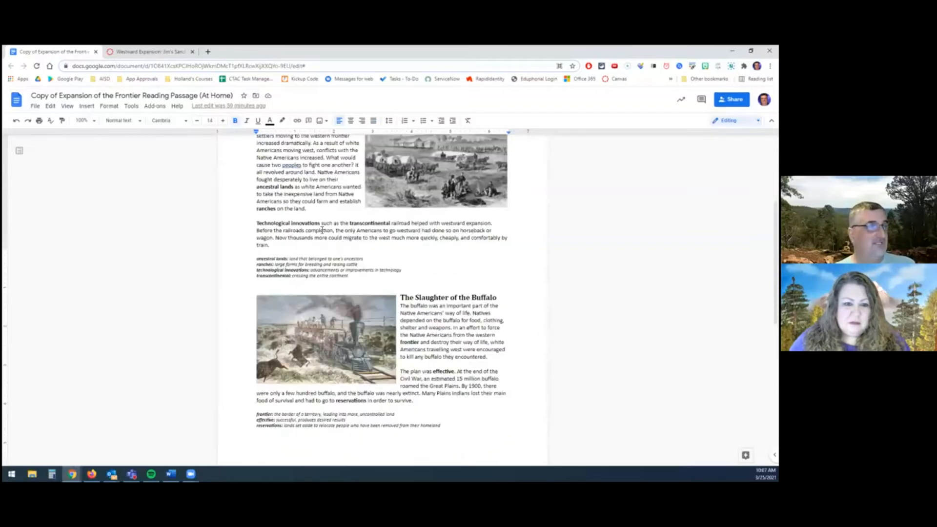
Apply the Heading 2 style to the "Westward Expansion" and "The Slaughter of the Buffalo" section titles
{"action": "left_click_drag", "start_coordinate": [329, 190], "coordinate": [259, 189]}
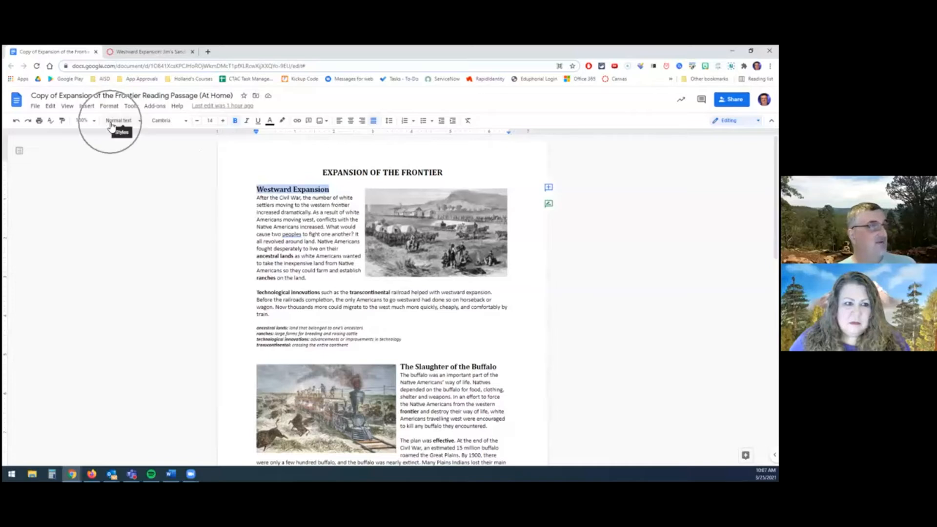
{"action": "left_click", "coordinate": [140, 122]}
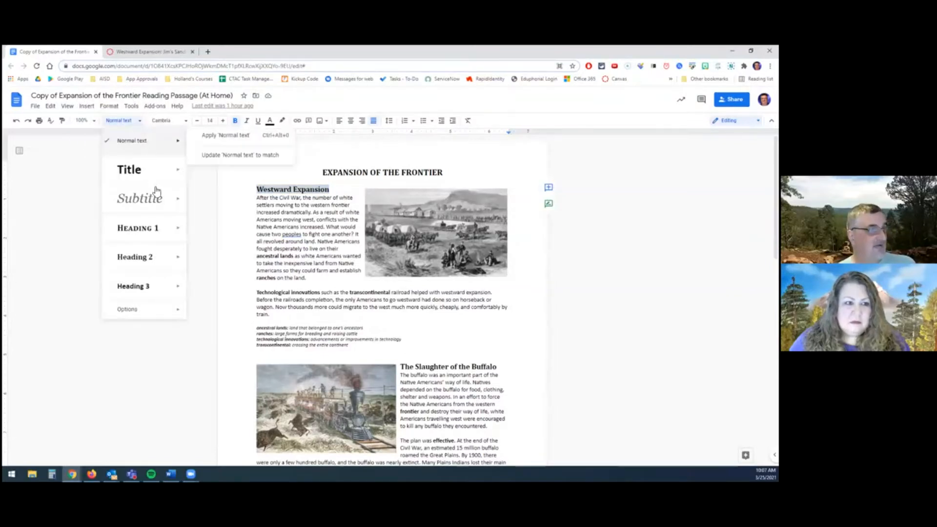
{"action": "left_click", "coordinate": [145, 263]}
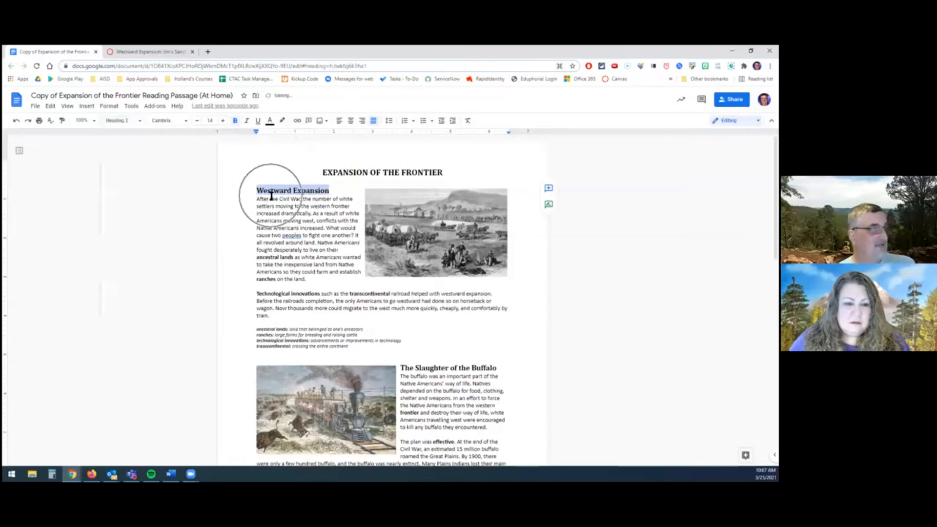
{"action": "left_click_drag", "start_coordinate": [498, 369], "coordinate": [399, 370]}
{"action": "left_click", "coordinate": [137, 121]}
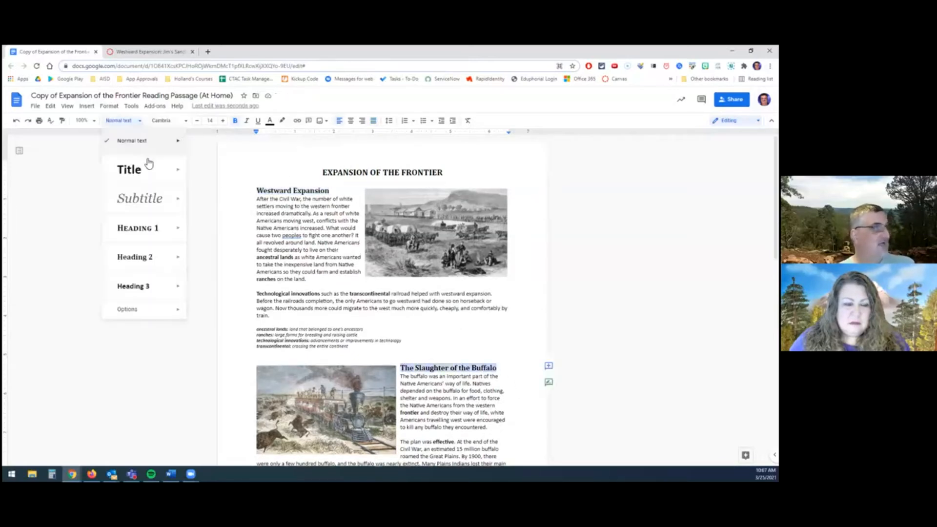
{"action": "mouse_move", "coordinate": [147, 263]}
{"action": "left_click", "coordinate": [176, 261]}
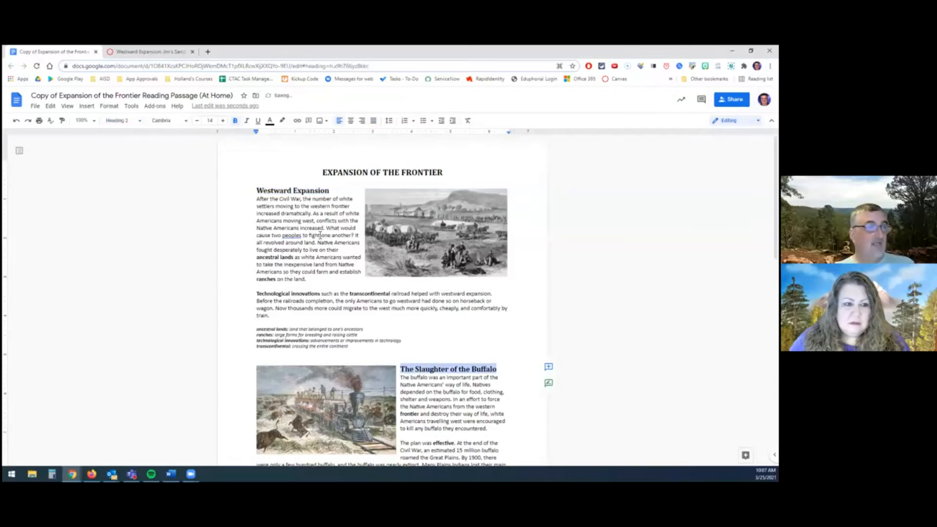
Apply the Heading 2 style to the "Treaty of Medicine Lodge Creek" and "The Fighting Ends" section titles on the second page
{"action": "scroll", "coordinate": [324, 237], "scroll_direction": "down", "scroll_amount": 5}
{"action": "scroll", "coordinate": [328, 242], "scroll_direction": "down", "scroll_amount": 2}
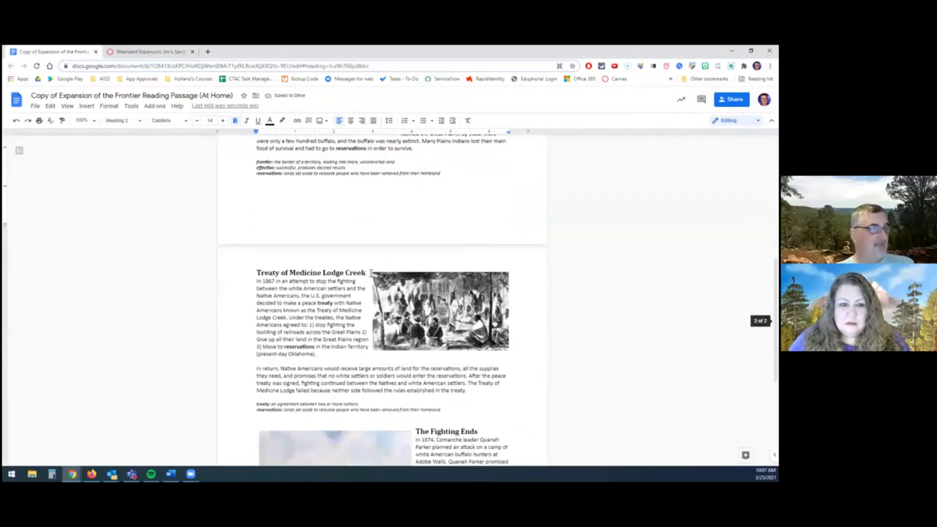
{"action": "left_click_drag", "start_coordinate": [366, 273], "coordinate": [259, 276]}
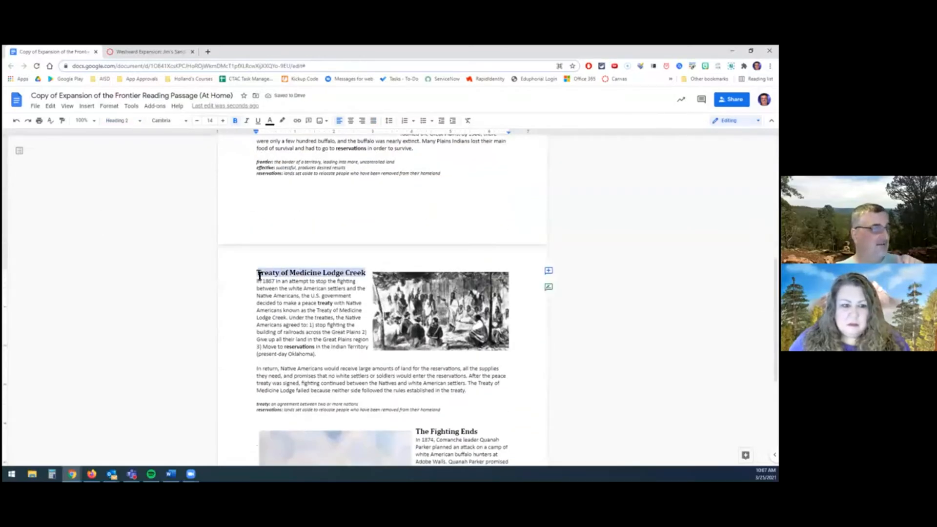
{"action": "left_click", "coordinate": [141, 122]}
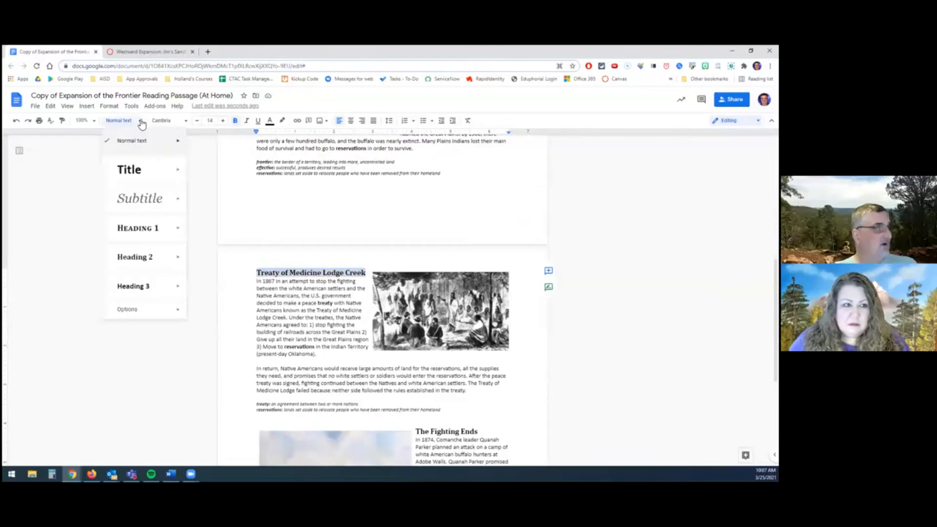
{"action": "left_click", "coordinate": [136, 256]}
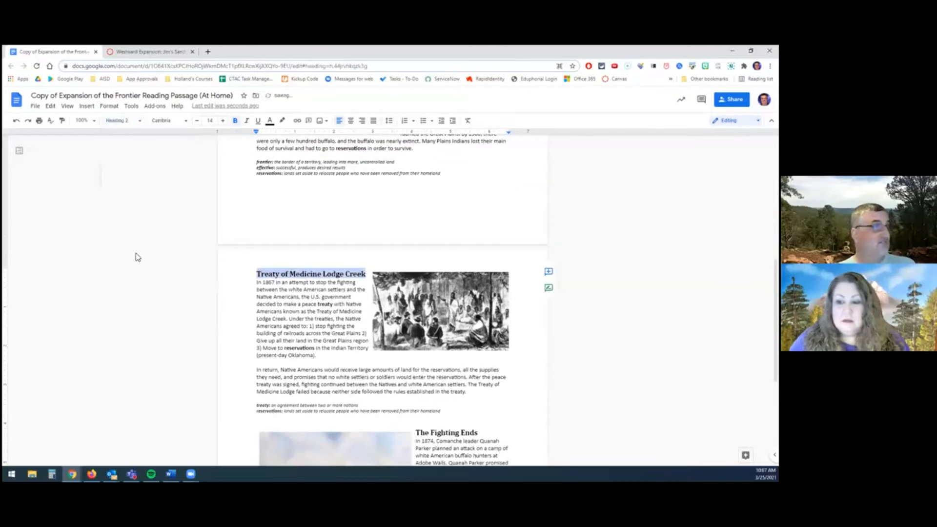
{"action": "scroll", "coordinate": [400, 355], "scroll_direction": "down", "scroll_amount": 1}
{"action": "scroll", "coordinate": [400, 355], "scroll_direction": "down", "scroll_amount": 2}
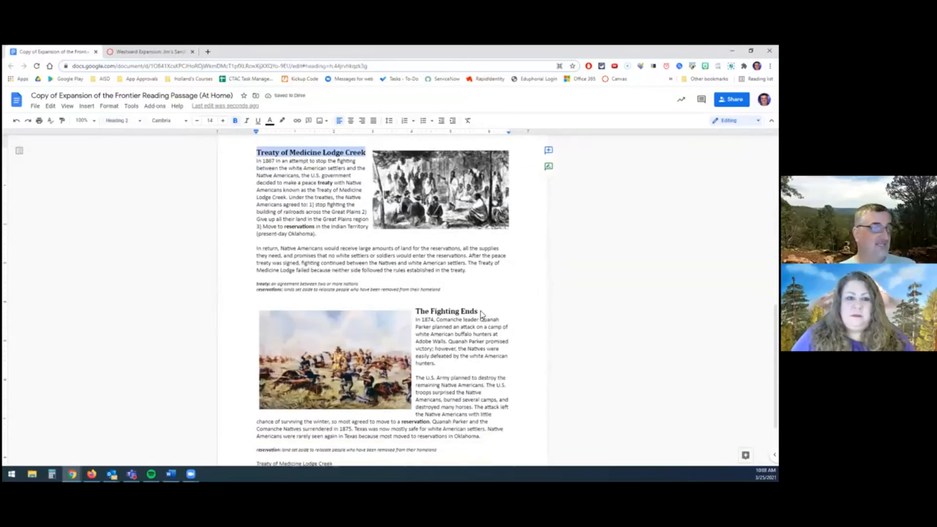
{"action": "left_click", "coordinate": [481, 312]}
{"action": "left_click", "coordinate": [418, 316], "text": "shift"}
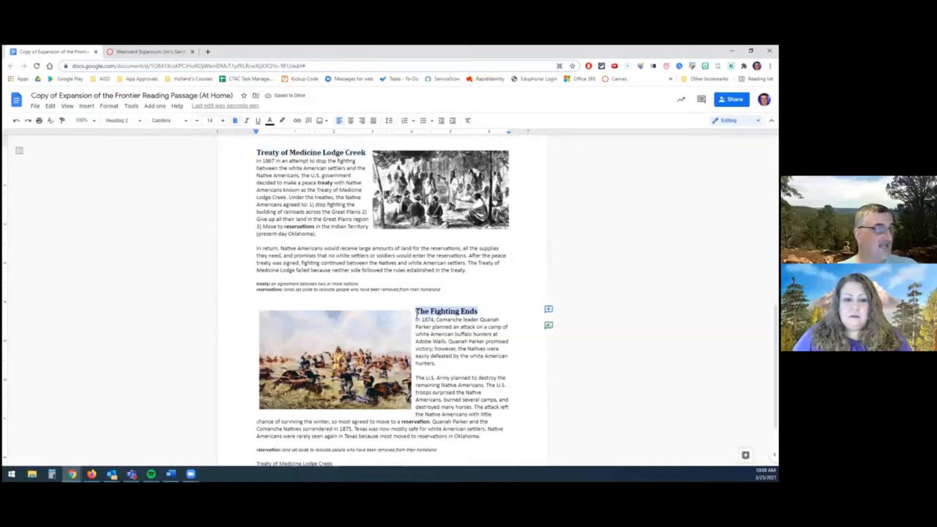
{"action": "left_click", "coordinate": [128, 121]}
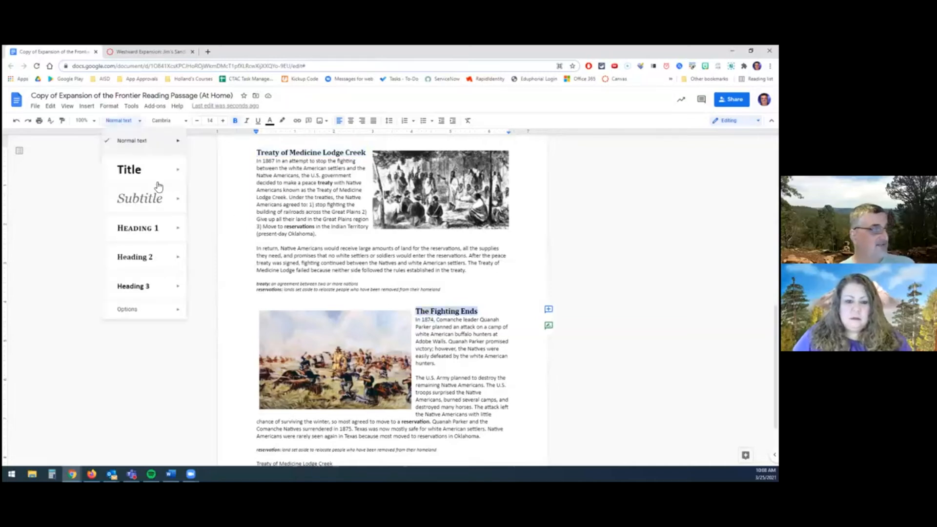
{"action": "left_click", "coordinate": [150, 259]}
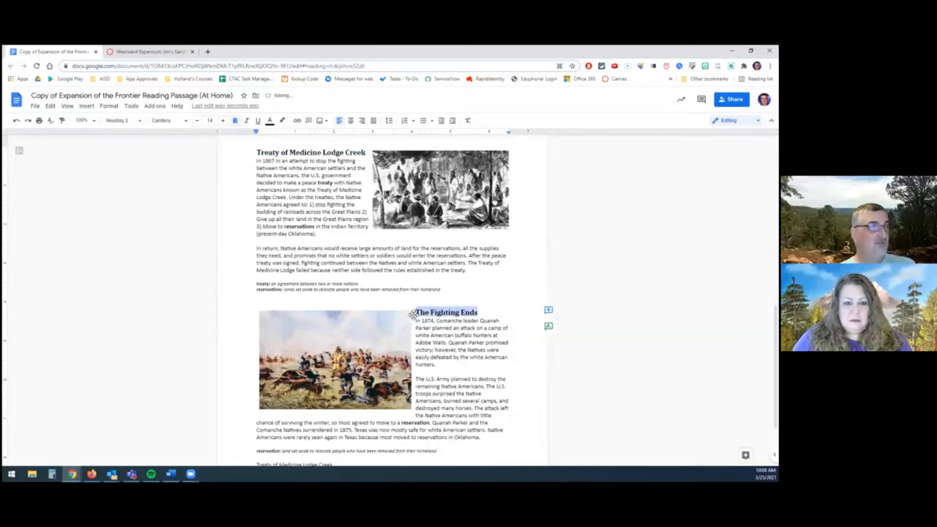
Return to the start of the passage and show the document outline
{"action": "scroll", "coordinate": [390, 311], "scroll_direction": "up", "scroll_amount": 15}
{"action": "left_click", "coordinate": [296, 189]}
{"action": "left_click", "coordinate": [297, 191]}
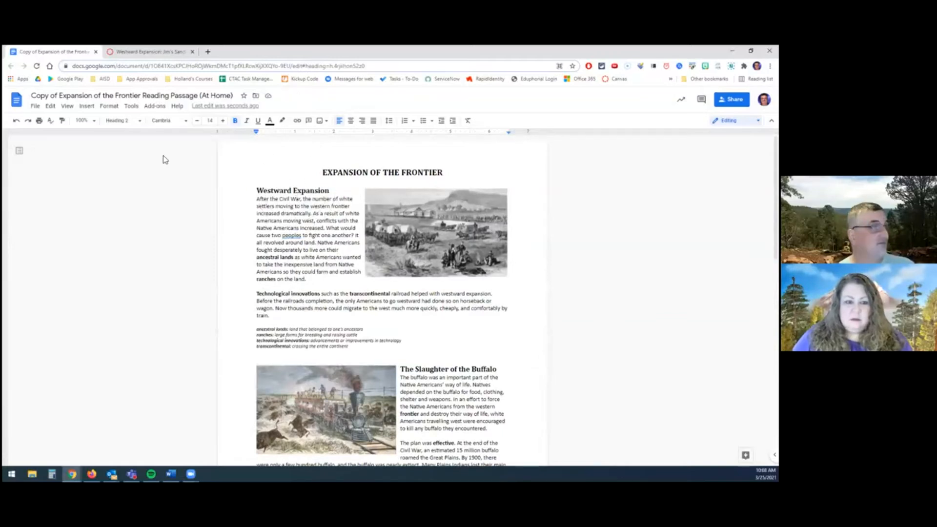
{"action": "key", "text": "ctrl"}
{"action": "key", "text": "ctrl"}
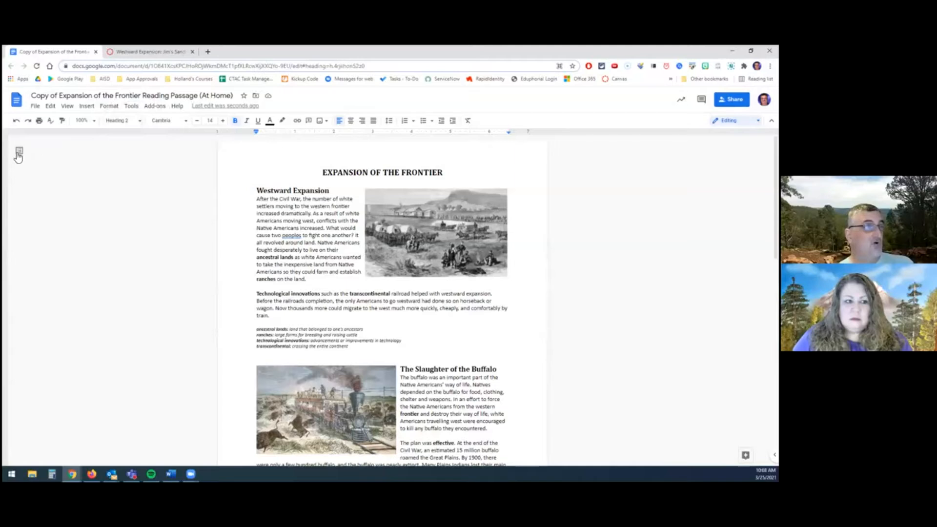
{"action": "key", "text": "ctrl"}
{"action": "key", "text": "ctrl"}
{"action": "key", "text": "ctrl"}
{"action": "key", "text": "ctrl"}
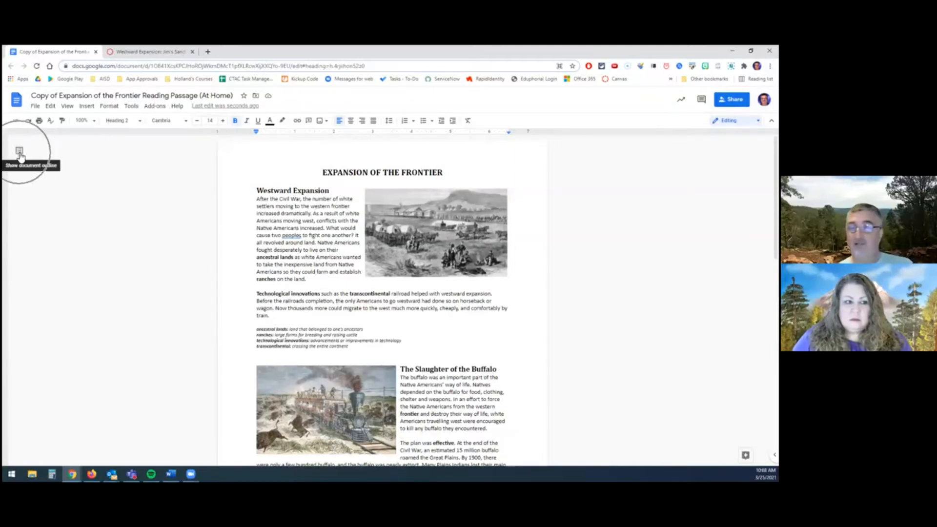
{"action": "left_click", "coordinate": [20, 154]}
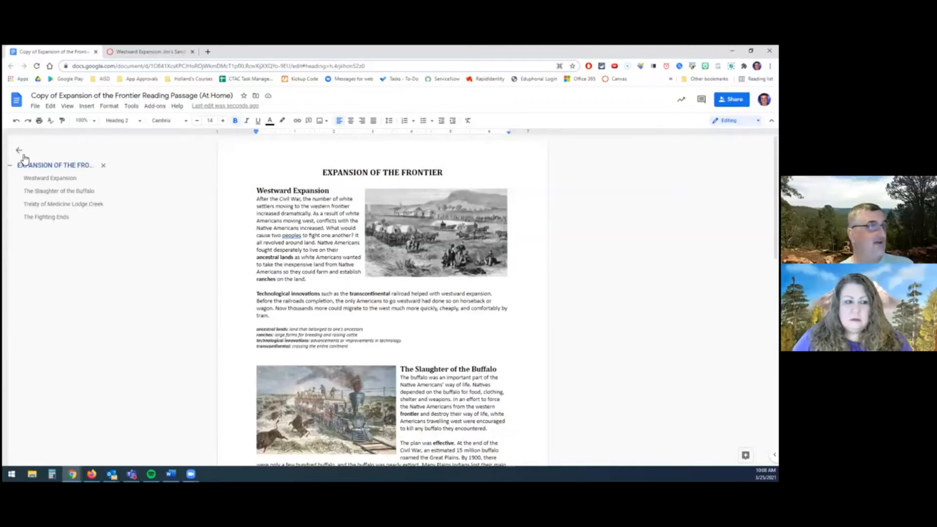
Jump to each of the four sections through the document outline, from Westward Expansion to The Fighting Ends, and return to Westward Expansion
{"action": "left_click", "coordinate": [46, 178]}
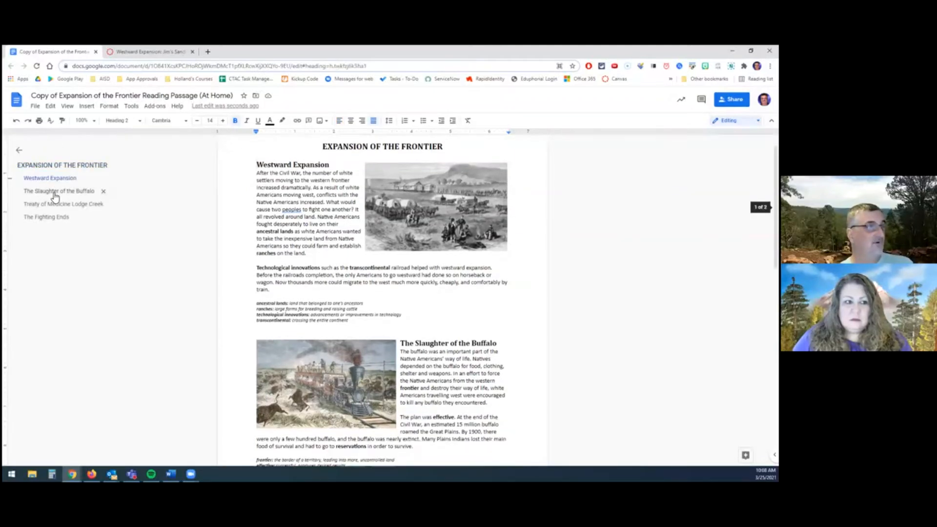
{"action": "left_click", "coordinate": [59, 190]}
{"action": "left_click", "coordinate": [57, 204]}
{"action": "left_click", "coordinate": [57, 217]}
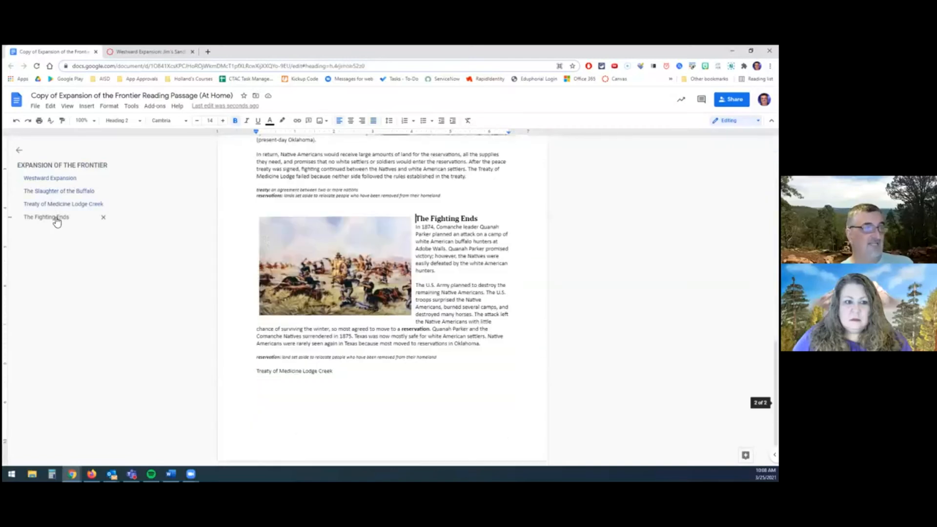
{"action": "left_click", "coordinate": [49, 166]}
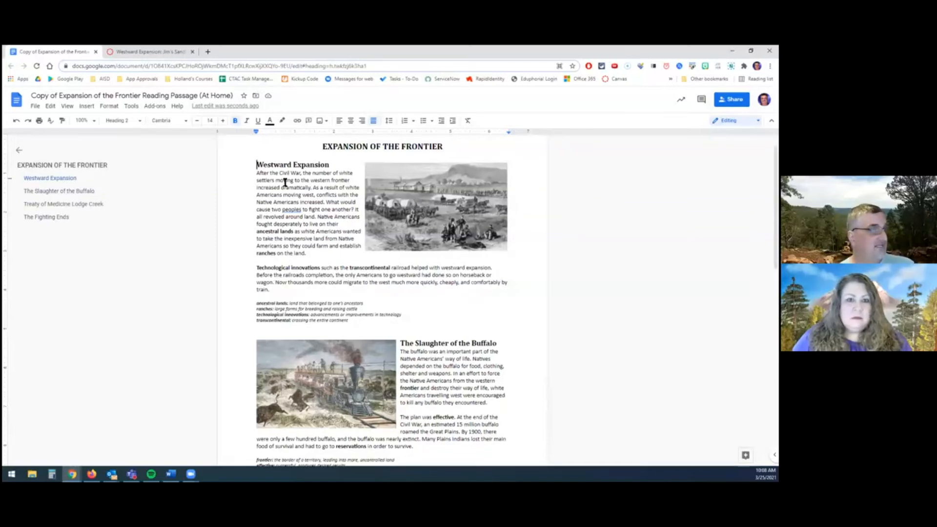
Examine the Treaty of Medicine Lodge Creek section, selecting its text and then only its heading
{"action": "scroll", "coordinate": [286, 181], "scroll_direction": "down", "scroll_amount": 4}
{"action": "scroll", "coordinate": [287, 180], "scroll_direction": "down", "scroll_amount": 3}
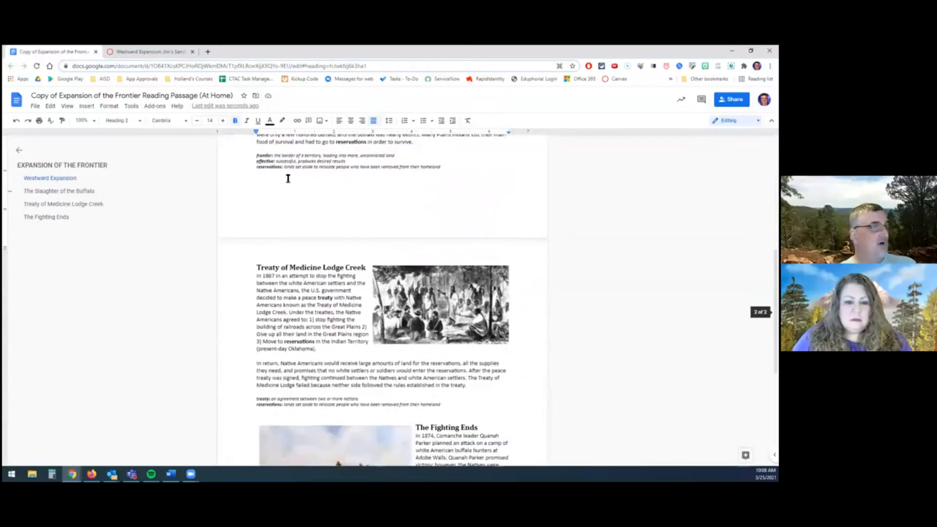
{"action": "left_click", "coordinate": [265, 246]}
{"action": "left_click_drag", "start_coordinate": [265, 245], "coordinate": [494, 366]}
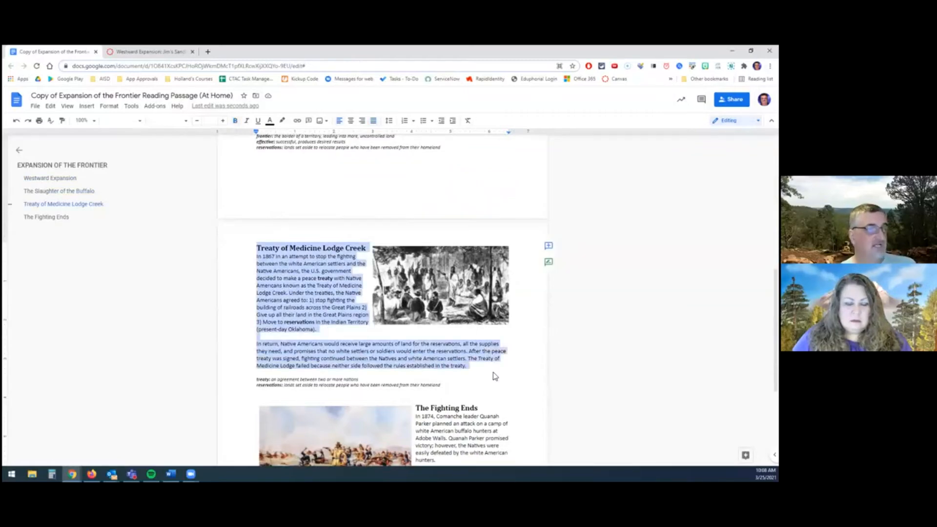
{"action": "left_click", "coordinate": [495, 374]}
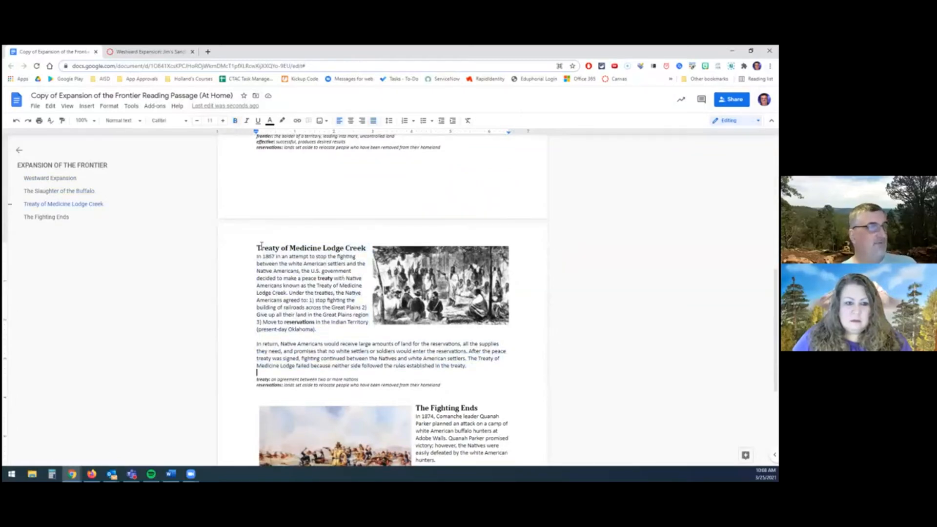
{"action": "left_click_drag", "start_coordinate": [257, 247], "coordinate": [364, 247]}
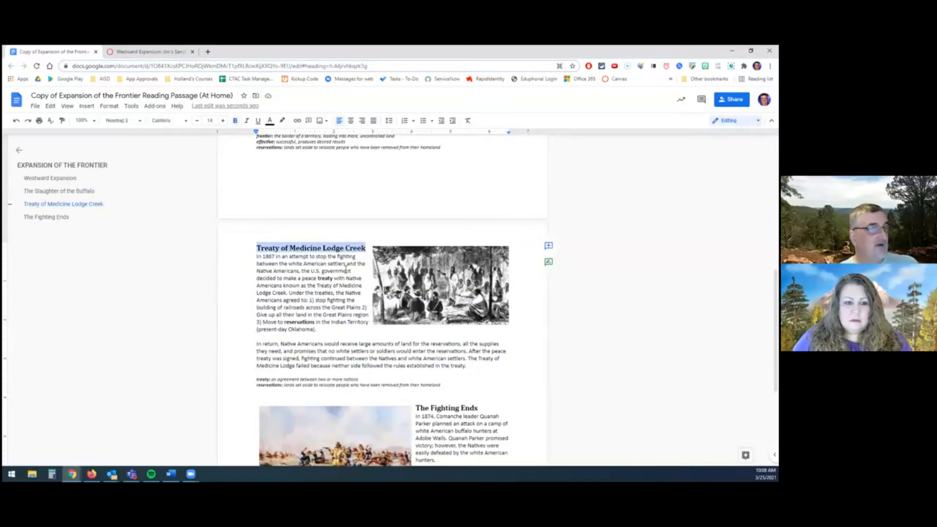
Add "Treaty of Medicine Lodge Creek" below the last section and link it to the document heading of the same name
{"action": "scroll", "coordinate": [337, 303], "scroll_direction": "down", "scroll_amount": 5}
{"action": "left_click", "coordinate": [322, 367]}
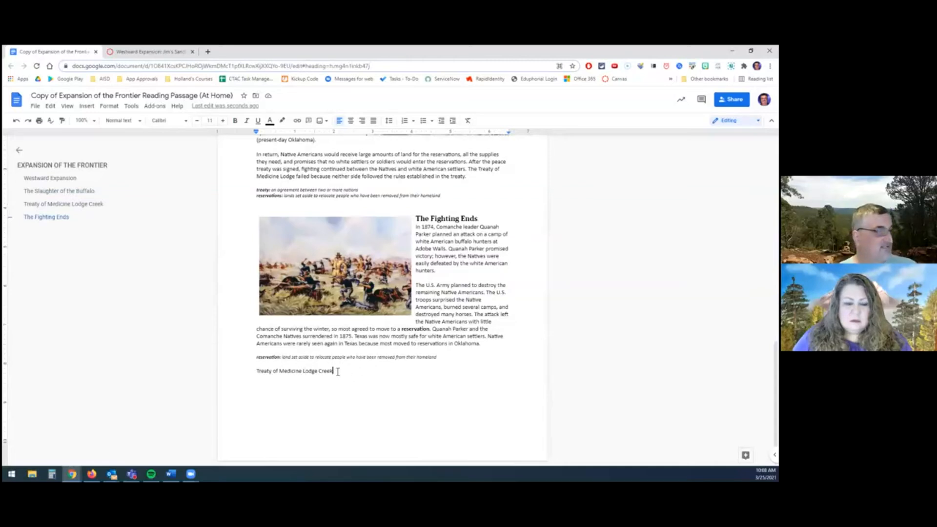
{"action": "left_click_drag", "start_coordinate": [336, 373], "coordinate": [259, 372]}
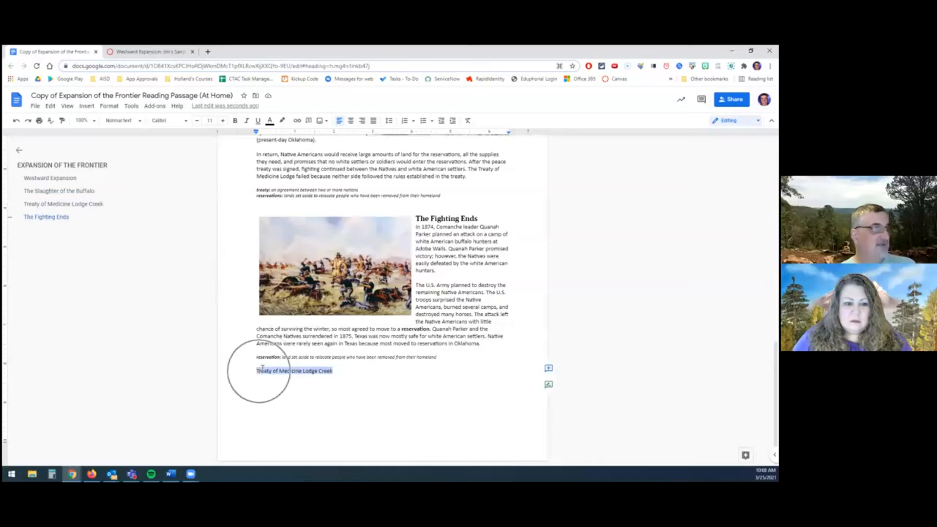
{"action": "left_click", "coordinate": [297, 121]}
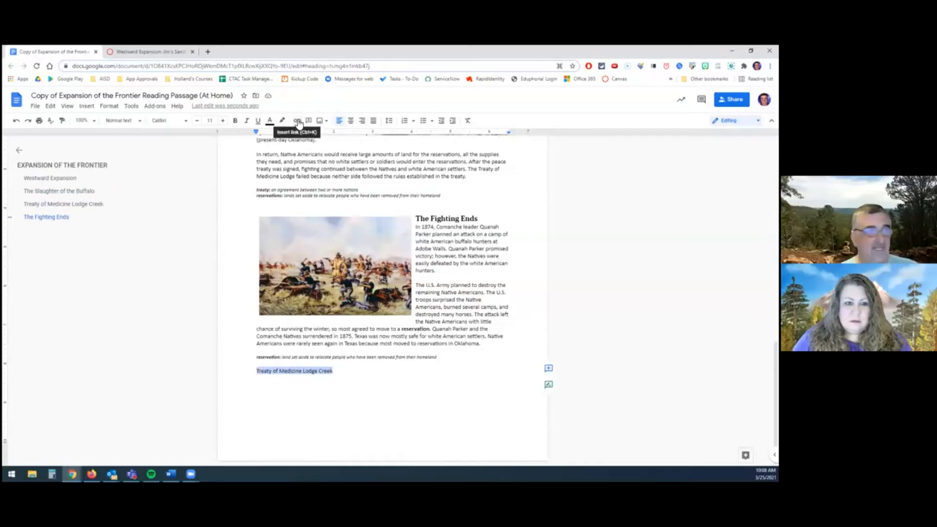
{"action": "left_click", "coordinate": [298, 122]}
{"action": "left_click", "coordinate": [293, 241]}
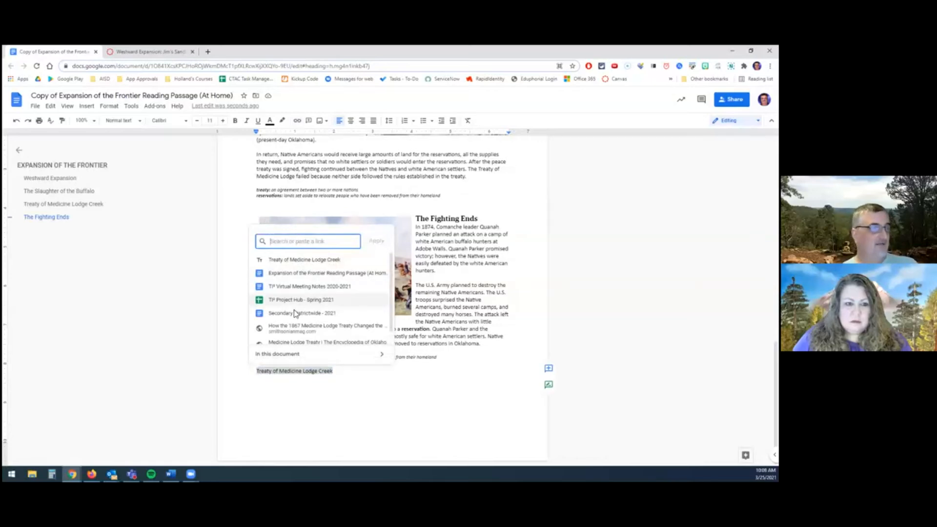
{"action": "left_click", "coordinate": [285, 360]}
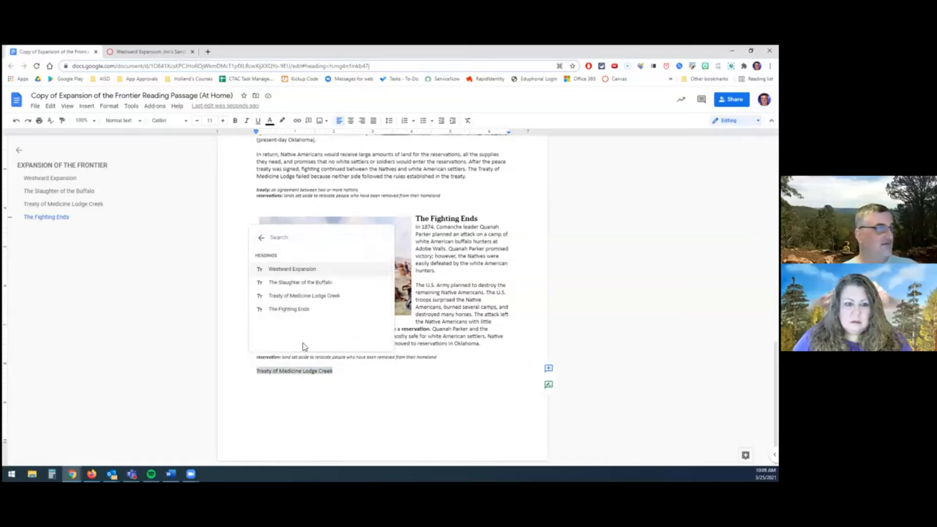
{"action": "left_click", "coordinate": [320, 296]}
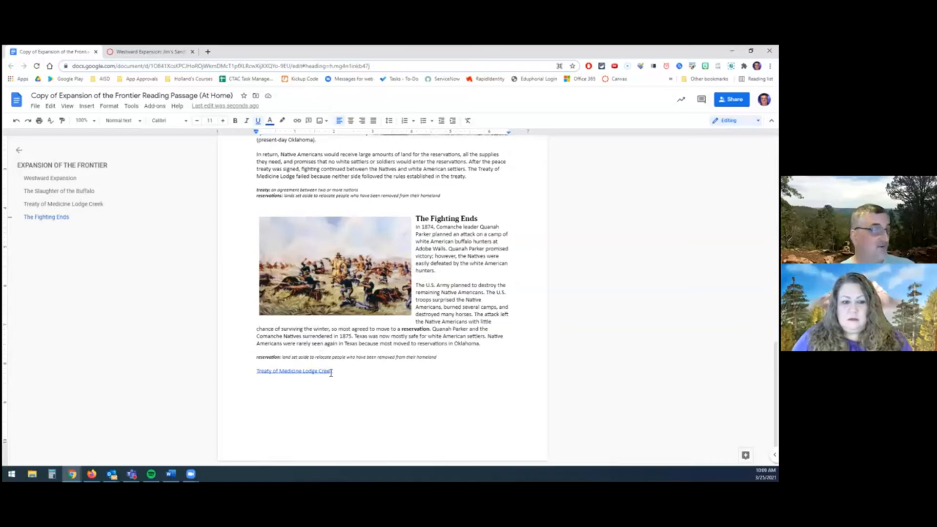
Copy the linked "Treaty of Medicine Lodge Creek" text and paste it after "Read the paragraph under the heading" on the Canvas Westward Expansion page
{"action": "left_click_drag", "start_coordinate": [333, 371], "coordinate": [258, 370]}
{"action": "key", "text": "ctrl+c"}
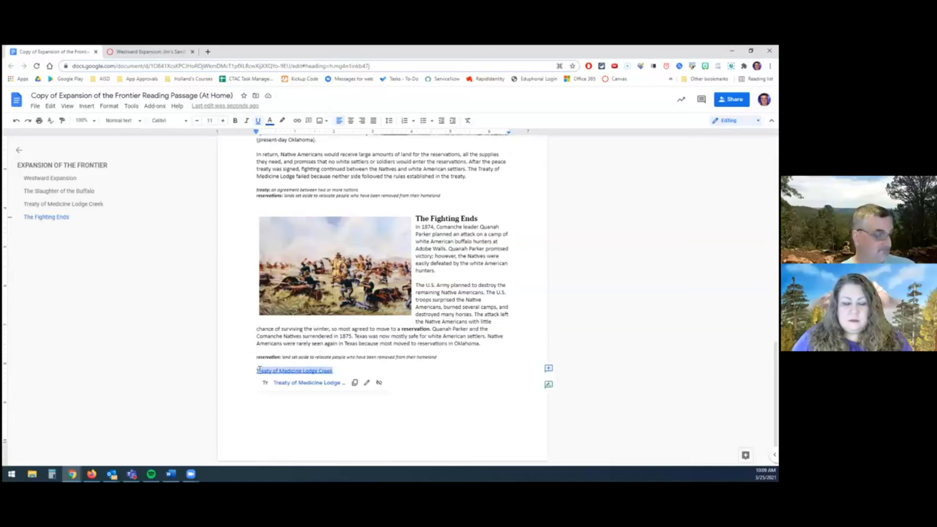
{"action": "left_click", "coordinate": [150, 51]}
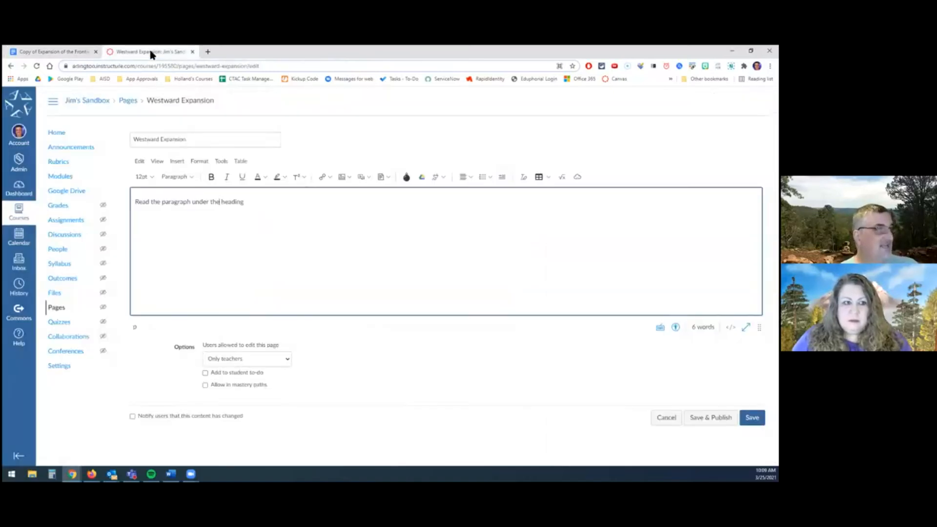
{"action": "key", "text": "ctrl+v"}
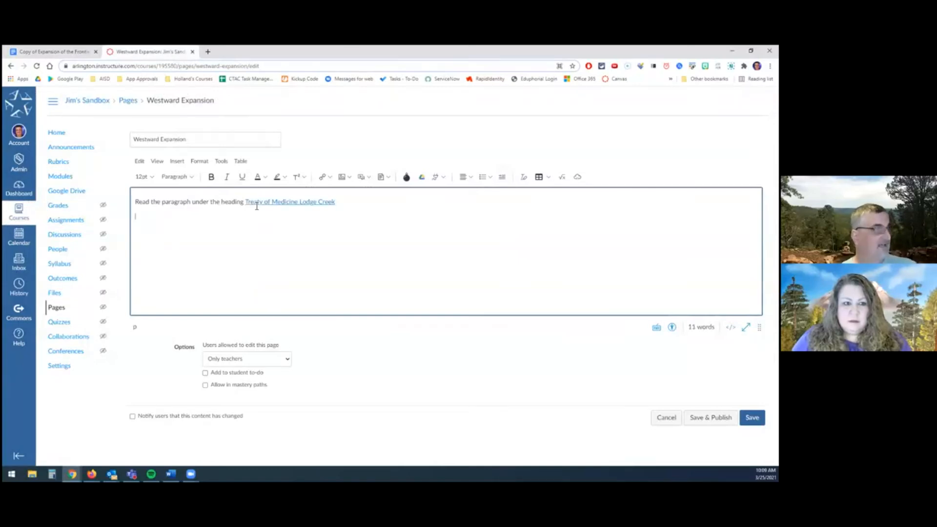
Copy the URL of the Treaty of Medicine Lodge Creek link in the Google Doc and paste it below the sentence on the Canvas page
{"action": "left_click", "coordinate": [75, 52]}
{"action": "left_click", "coordinate": [320, 372]}
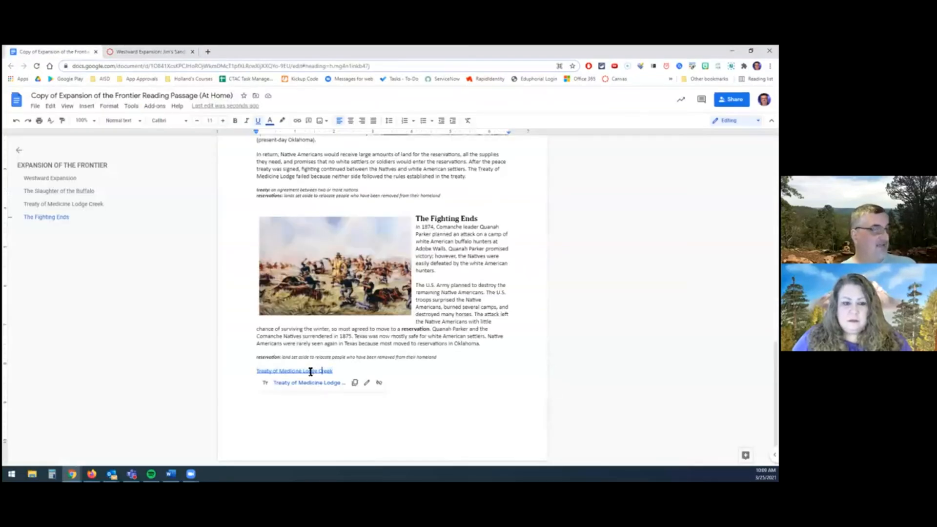
{"action": "right_click", "coordinate": [310, 372]}
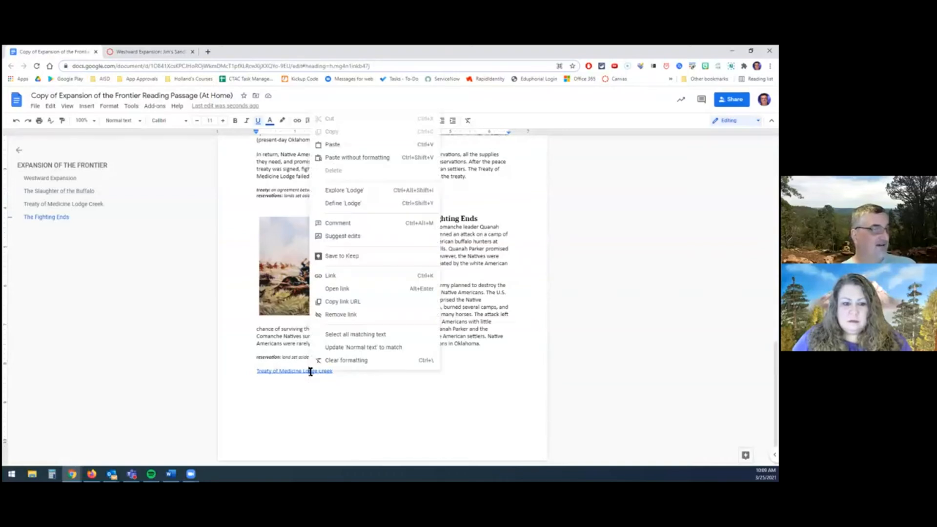
{"action": "left_click", "coordinate": [343, 302]}
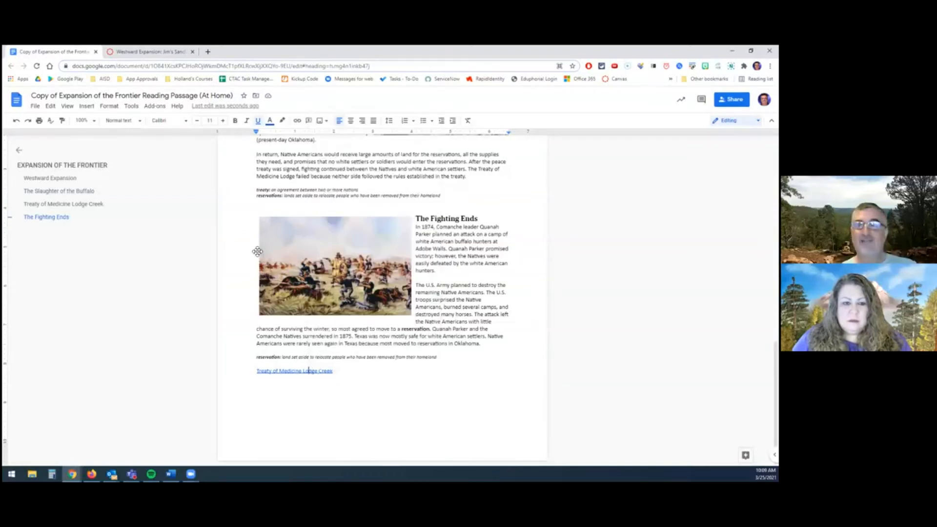
{"action": "left_click", "coordinate": [141, 52]}
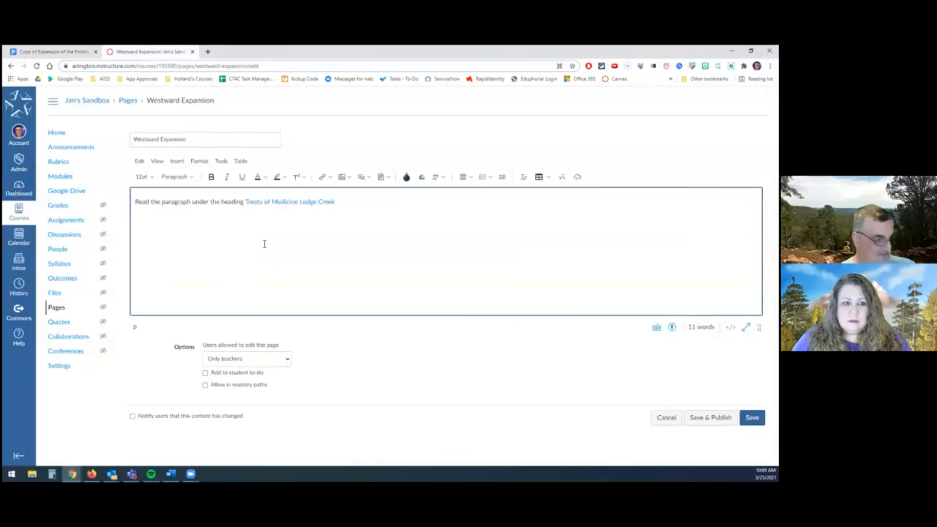
{"action": "key", "text": "ctrl+v"}
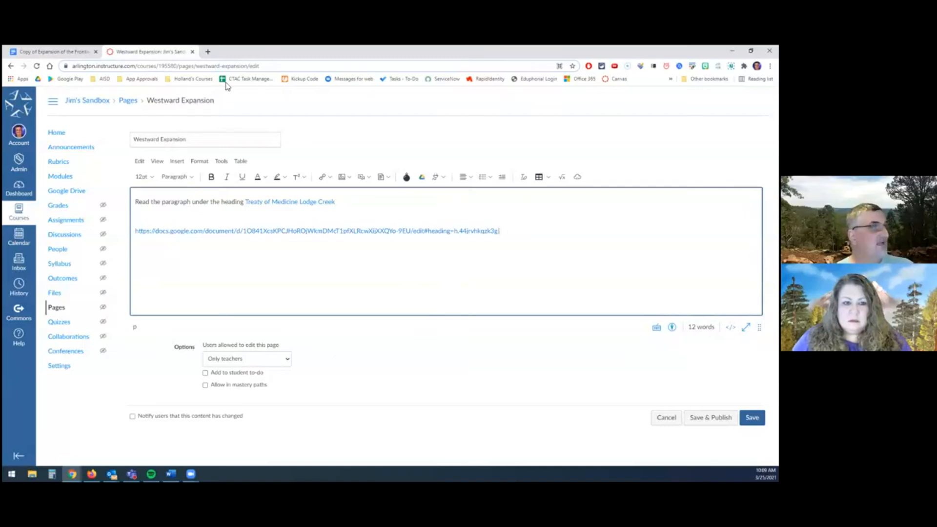
Return to the Google Doc and delete the linked "Treaty of Medicine Lodge Creek" line at the end of the passage
{"action": "left_click", "coordinate": [67, 49]}
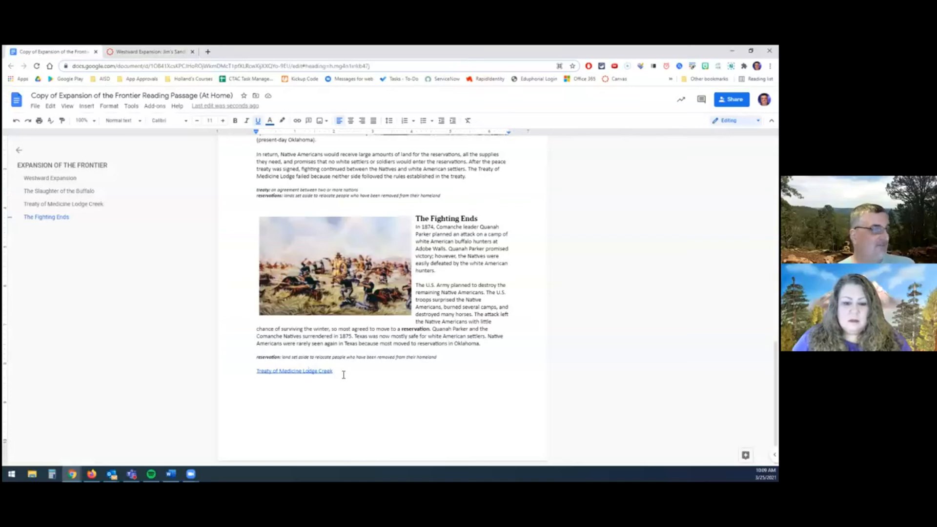
{"action": "left_click_drag", "start_coordinate": [301, 370], "coordinate": [245, 373]}
{"action": "key", "text": "Delete"}
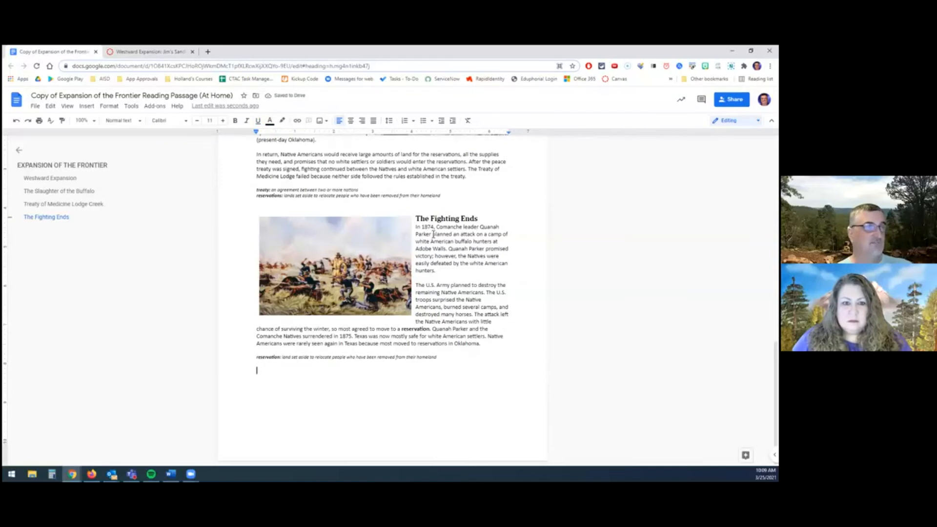
Try to move the Westward Expansion section to a new page with a page break before its heading, and undo the break
{"action": "scroll", "coordinate": [370, 239], "scroll_direction": "up", "scroll_amount": 3}
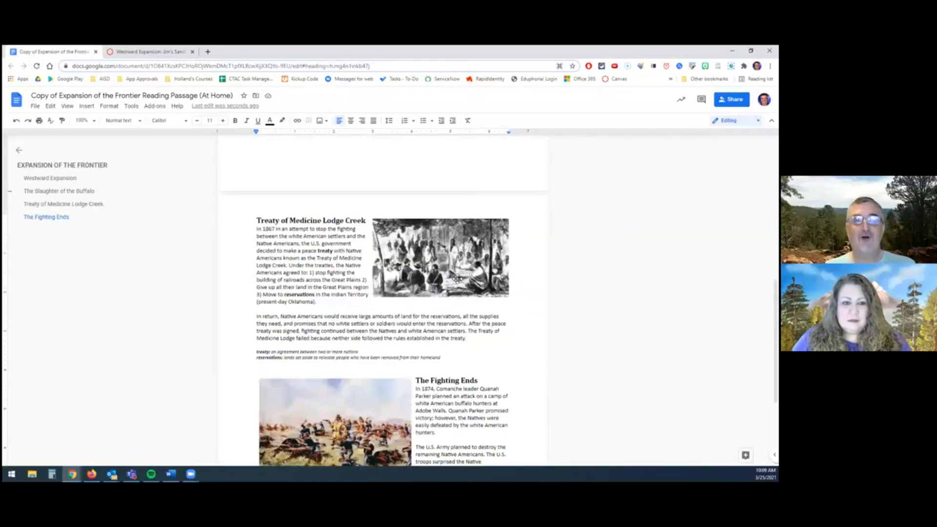
{"action": "scroll", "coordinate": [271, 195], "scroll_direction": "up", "scroll_amount": 7}
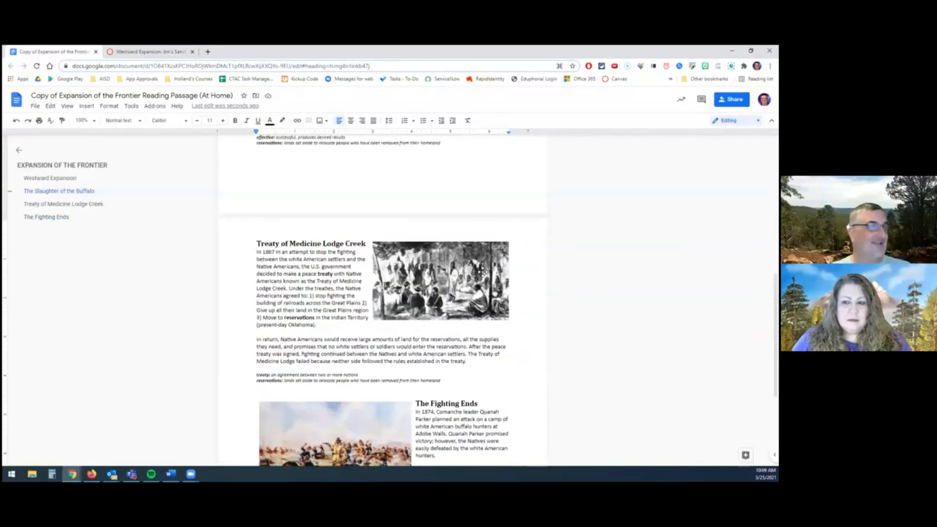
{"action": "scroll", "coordinate": [271, 195], "scroll_direction": "up", "scroll_amount": 2}
{"action": "left_click", "coordinate": [256, 190]}
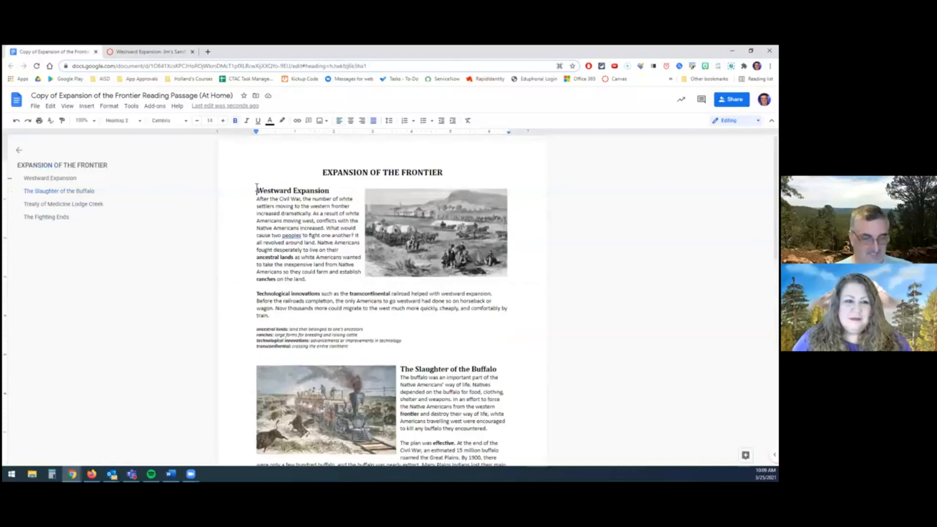
{"action": "key", "text": "ctrl+Return"}
{"action": "scroll", "coordinate": [291, 213], "scroll_direction": "up", "scroll_amount": 4}
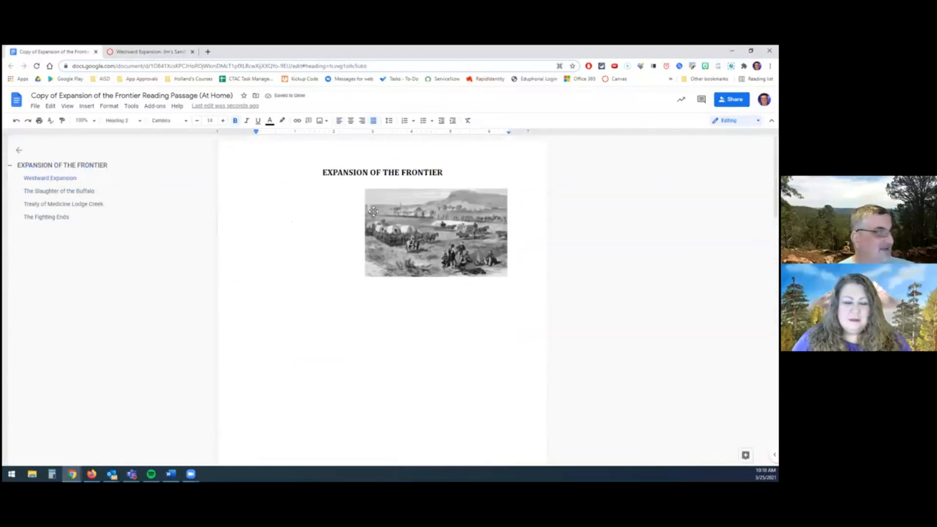
{"action": "left_click", "coordinate": [372, 213]}
{"action": "key", "text": "ctrl+z"}
Add two blank lines above the Westward Expansion heading and insert a table of contents with blue links beneath the passage title
{"action": "key", "text": "Return"}
{"action": "key", "text": "Return"}
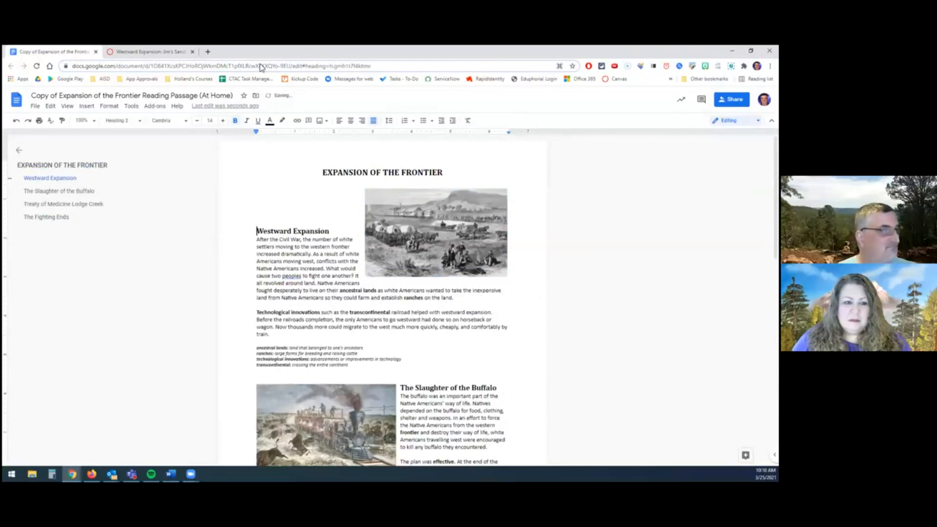
{"action": "left_click", "coordinate": [258, 190]}
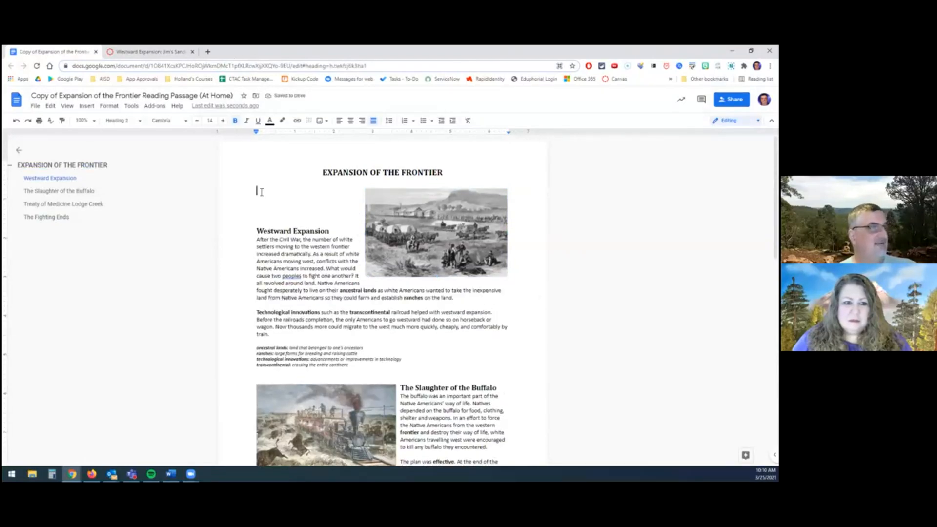
{"action": "left_click", "coordinate": [93, 108]}
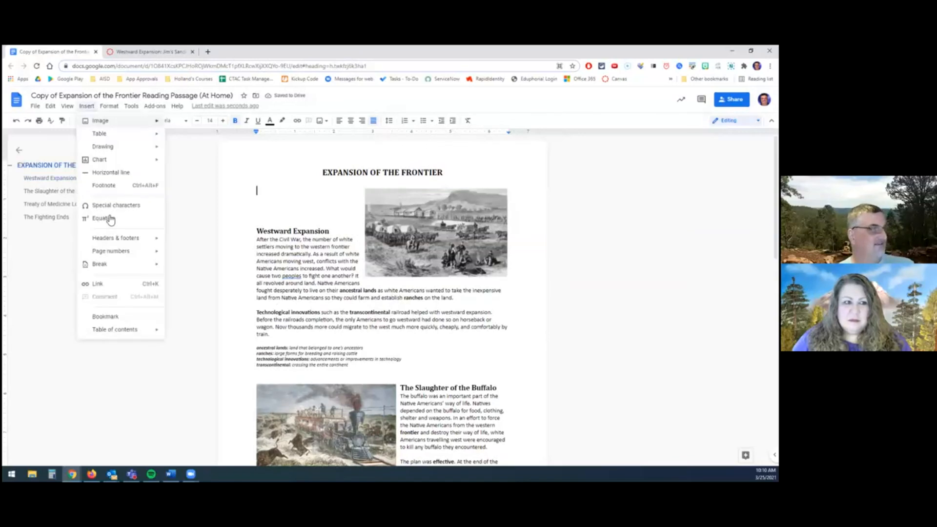
{"action": "mouse_move", "coordinate": [122, 333]}
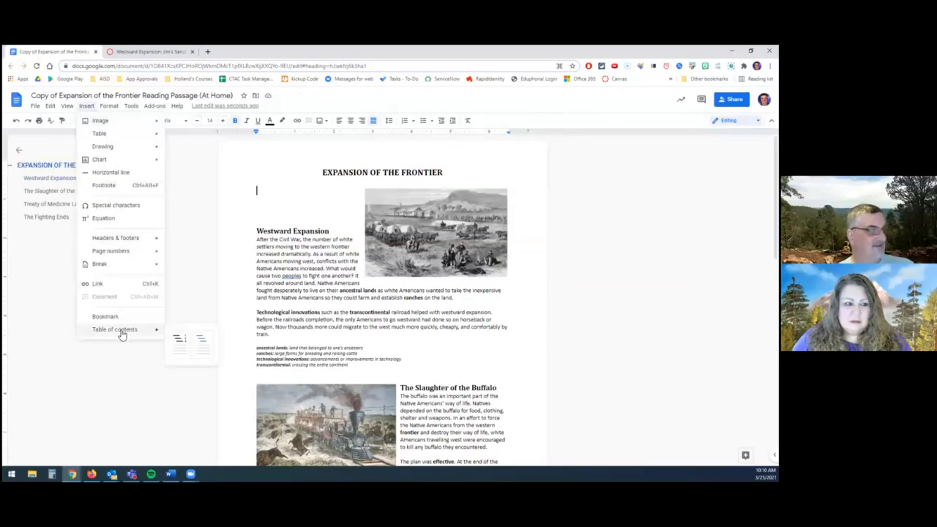
{"action": "left_click", "coordinate": [205, 348]}
Jump to The Fighting Ends section through its link in the table of contents
{"action": "left_click", "coordinate": [291, 260]}
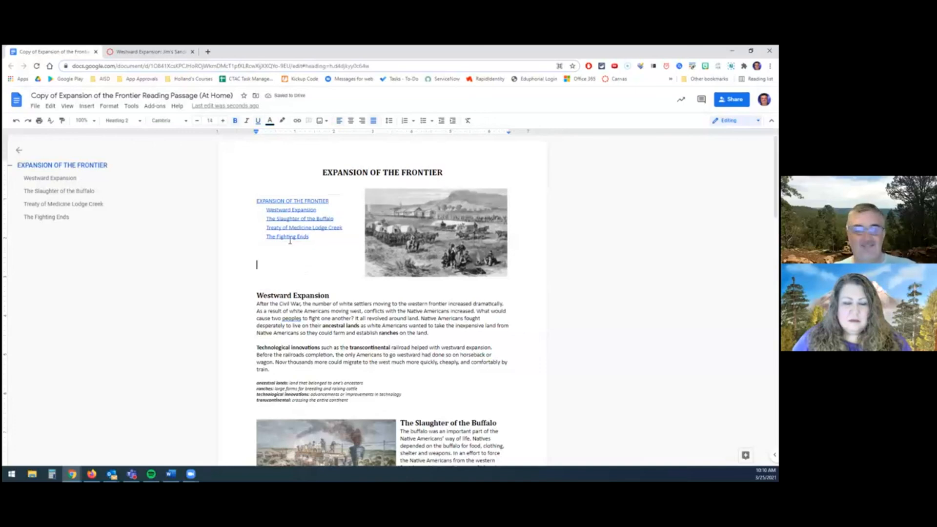
{"action": "left_click", "coordinate": [290, 239]}
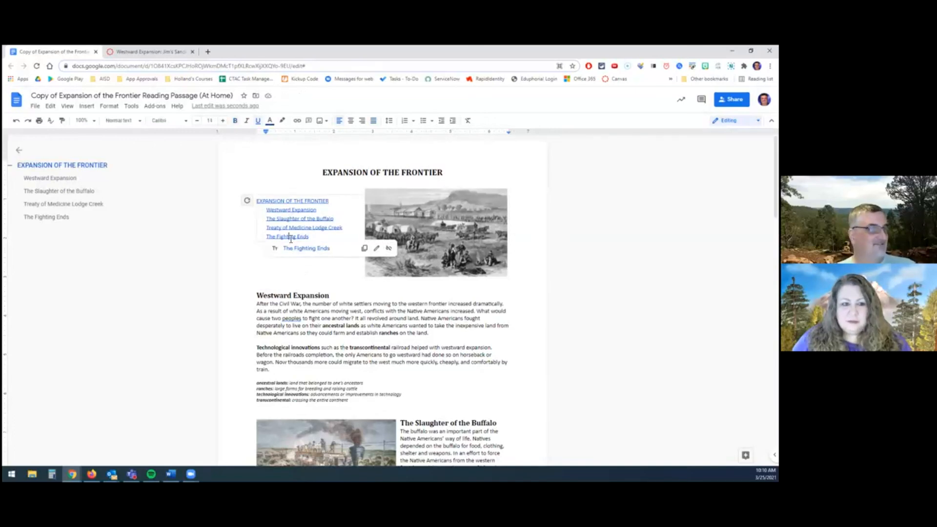
{"action": "left_click", "coordinate": [296, 249]}
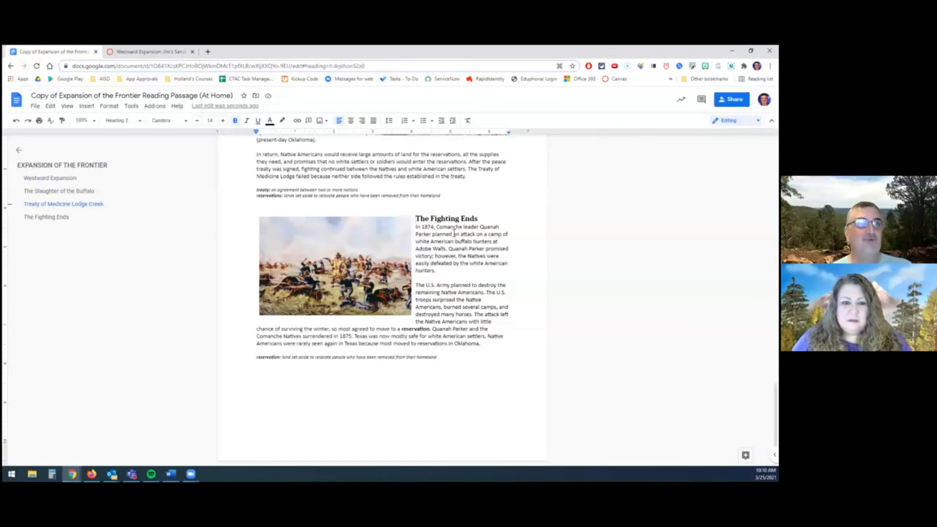
Show the paragraph styles available for The Fighting Ends heading
{"action": "left_click", "coordinate": [115, 122]}
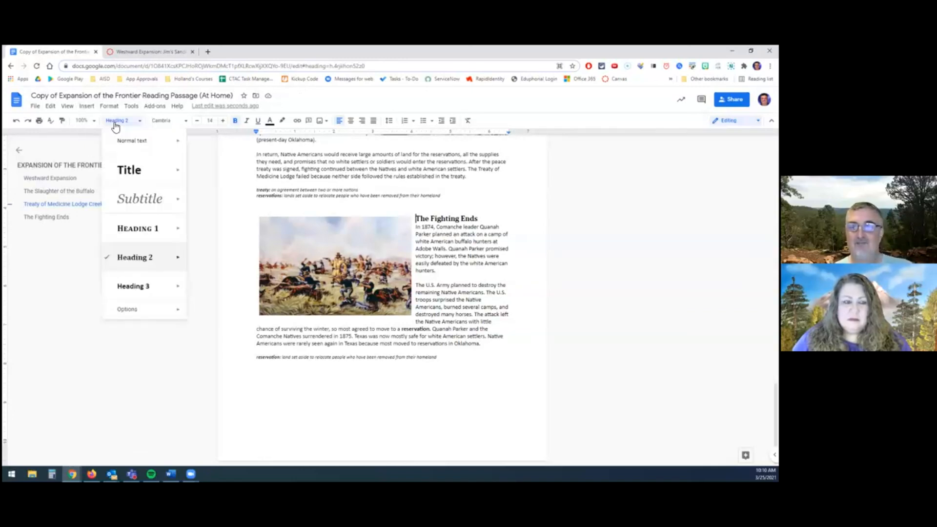